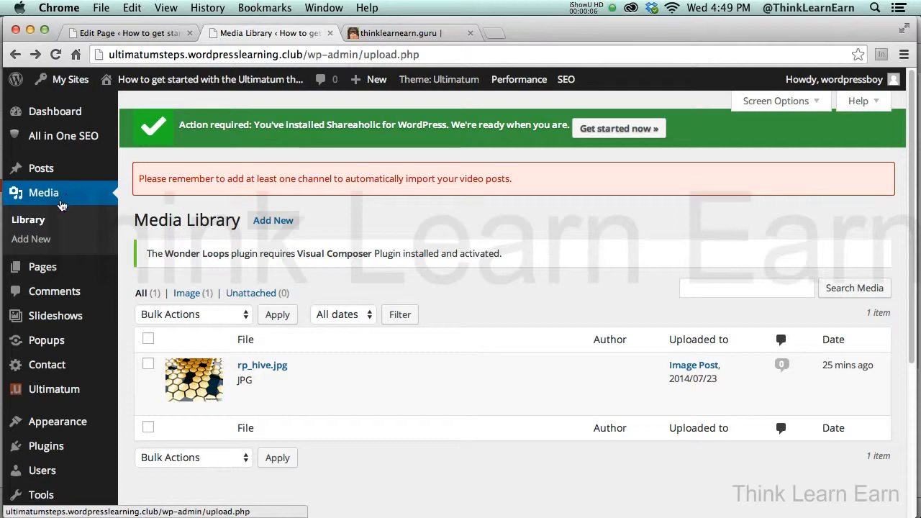
Upload all the image files in the 160x600 folder under Documents/ba-ads to the media library
click(44, 242)
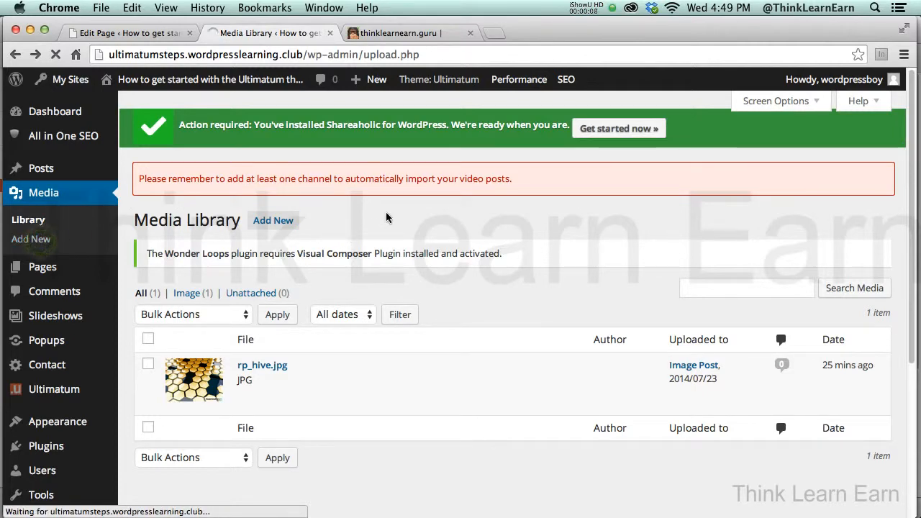
click(498, 383)
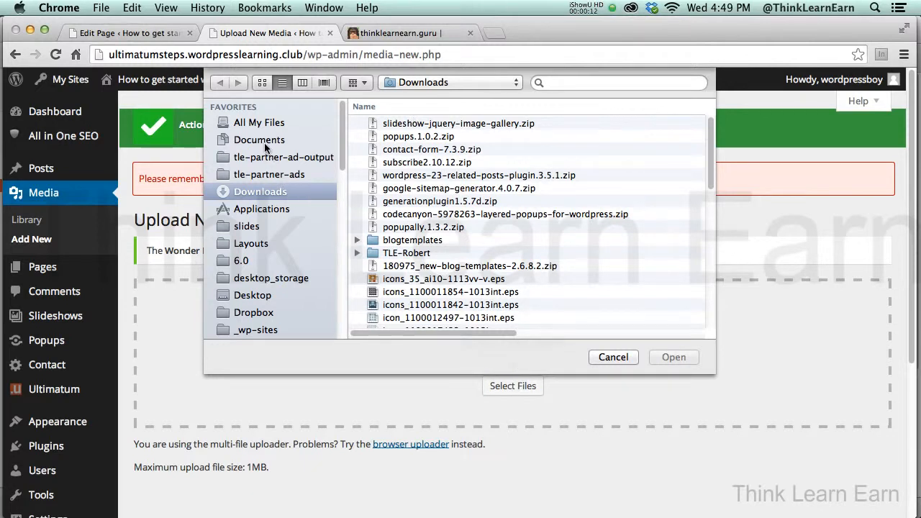
click(260, 141)
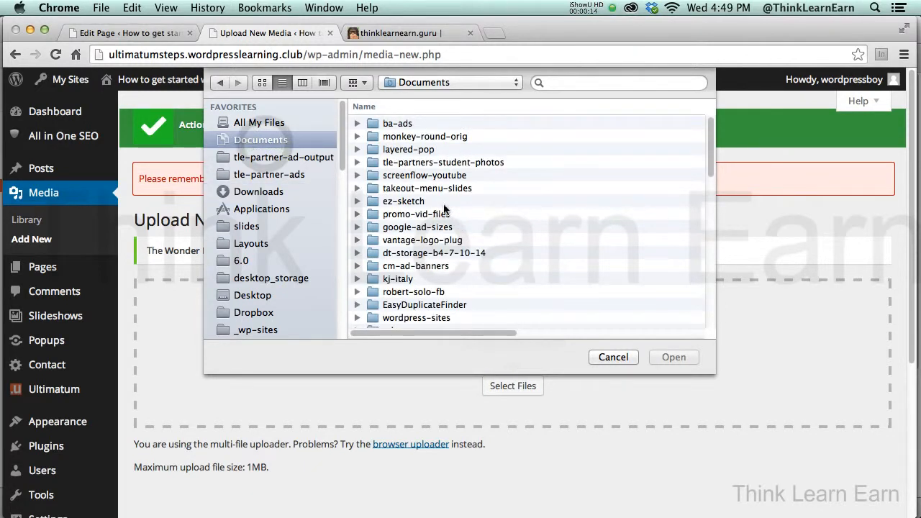
double_click(413, 126)
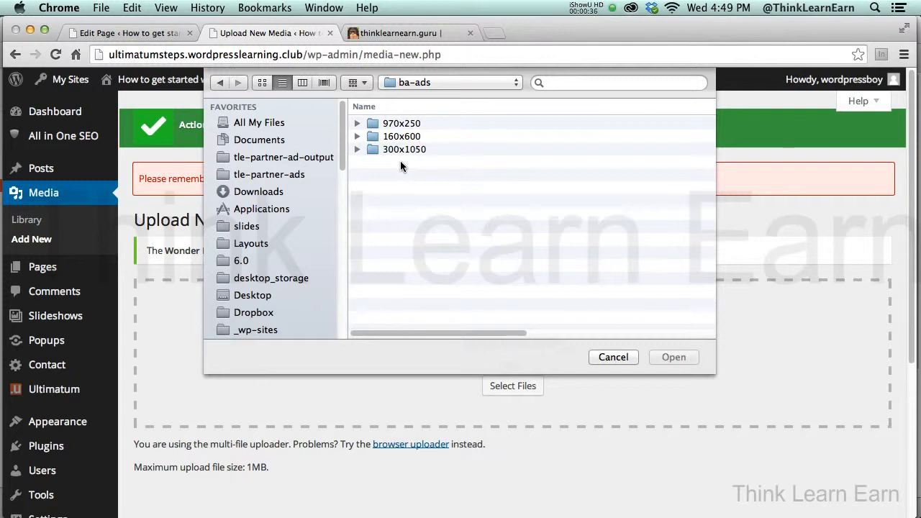
click(358, 136)
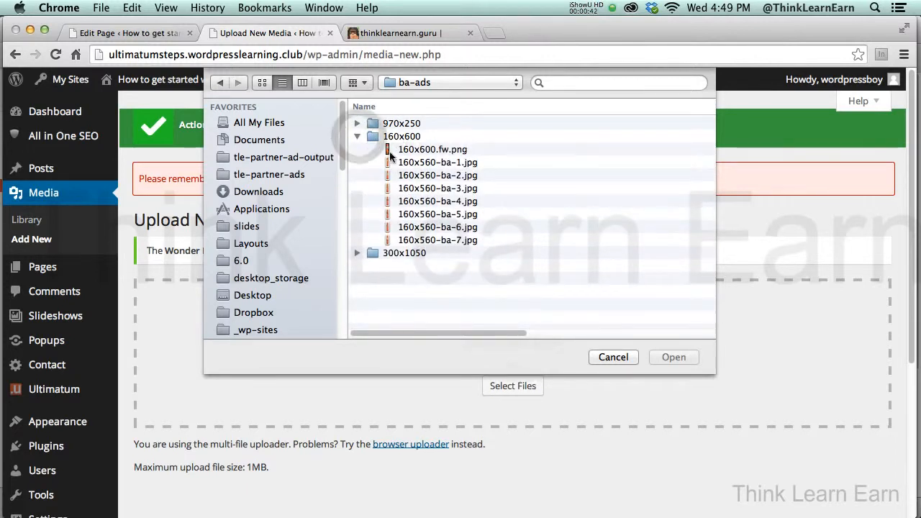
click(395, 149)
shift+click(392, 238)
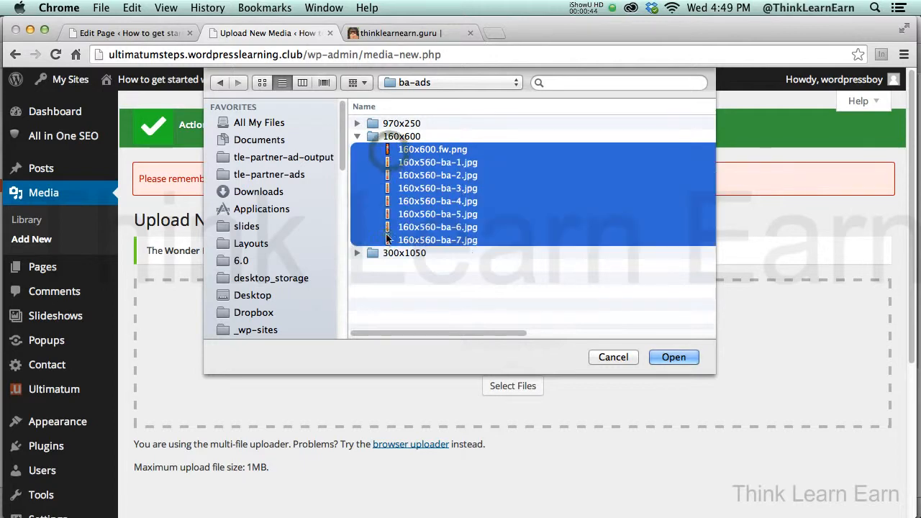
click(674, 357)
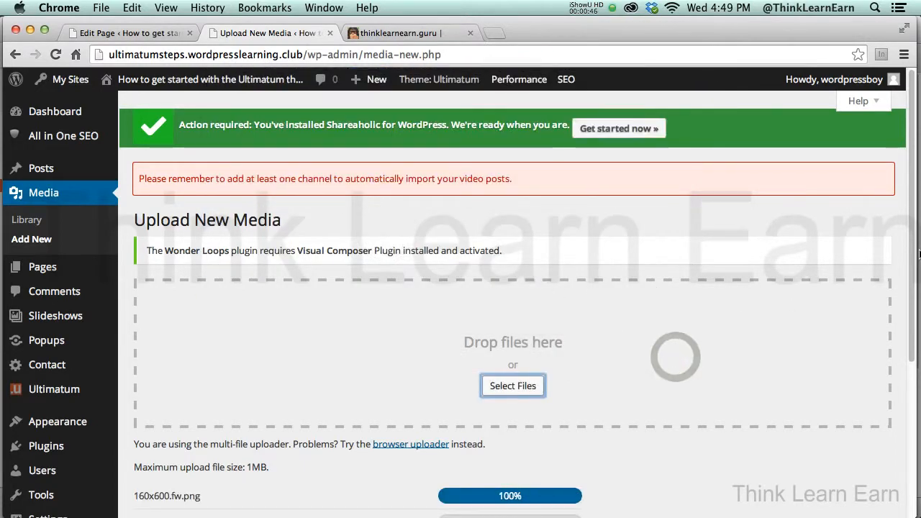
scroll(910, 236, down, 5)
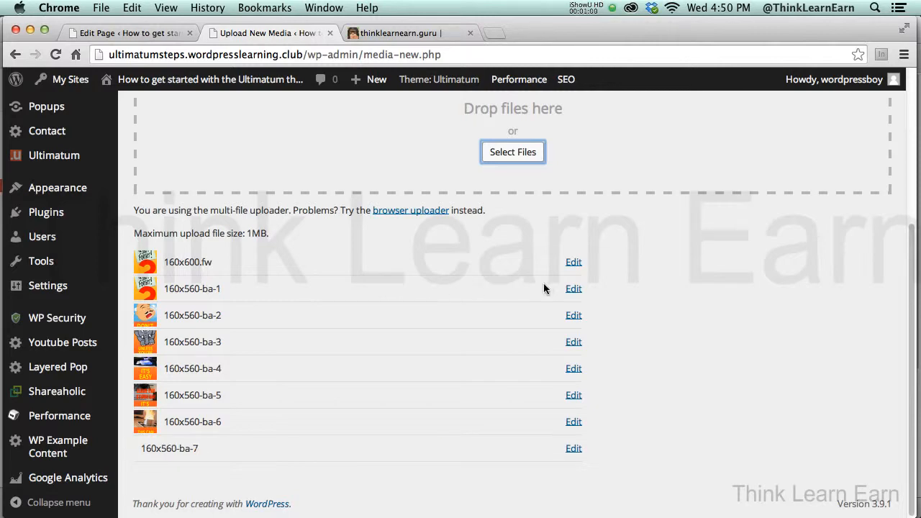
Open the uploaded image 160x560-ba-2 for editing and copy its file URL
click(576, 319)
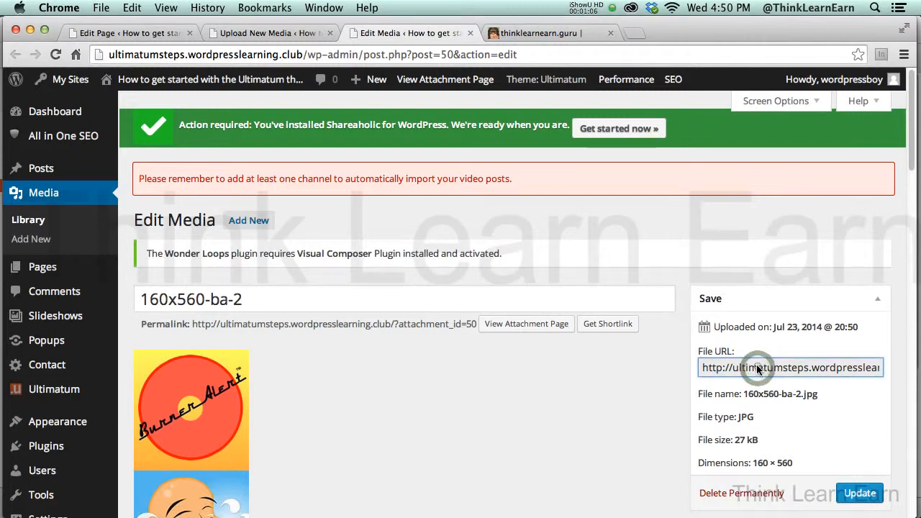
key(super+a)
key(super+c)
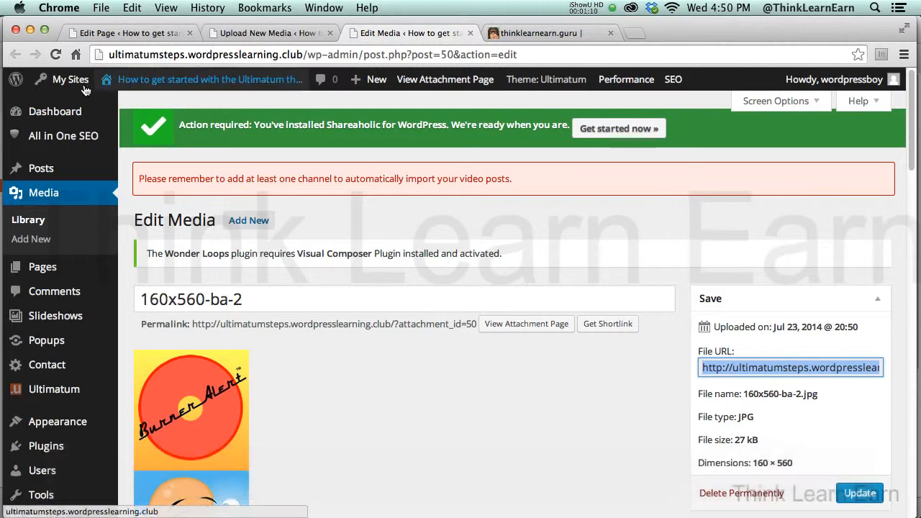
Open the Full Width Layout rs-ads of Ultimatum's Basic Template for editing
mouse_move(86, 394)
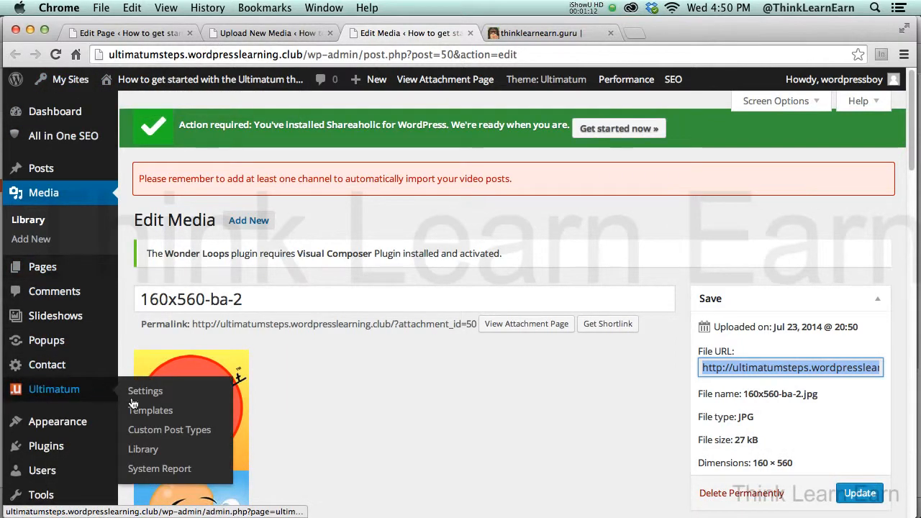
click(149, 417)
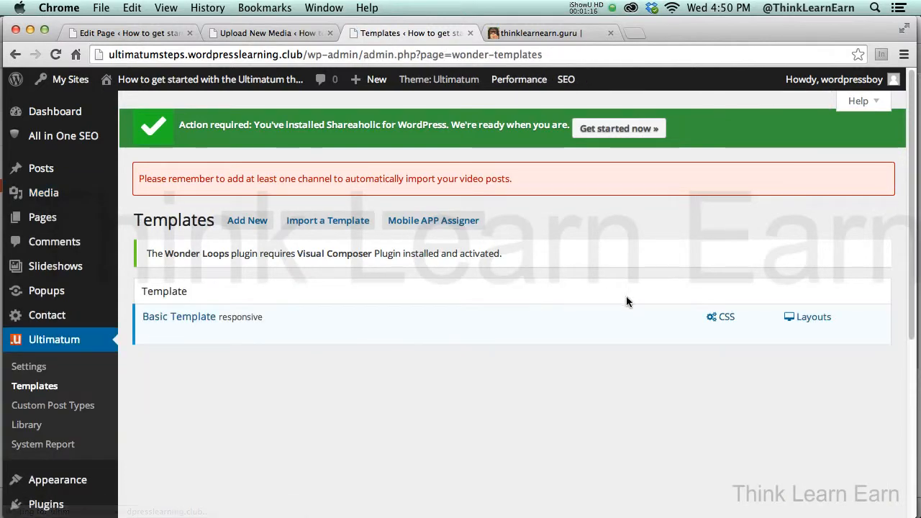
click(818, 323)
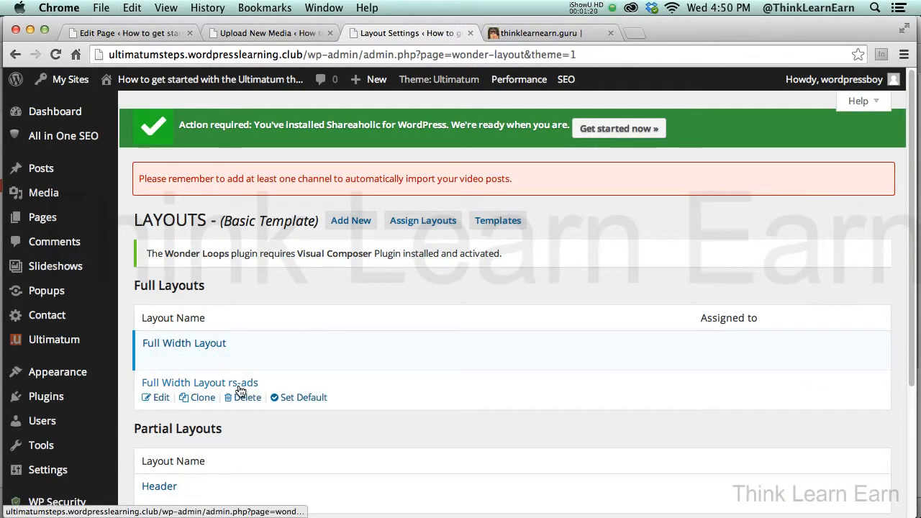
click(159, 398)
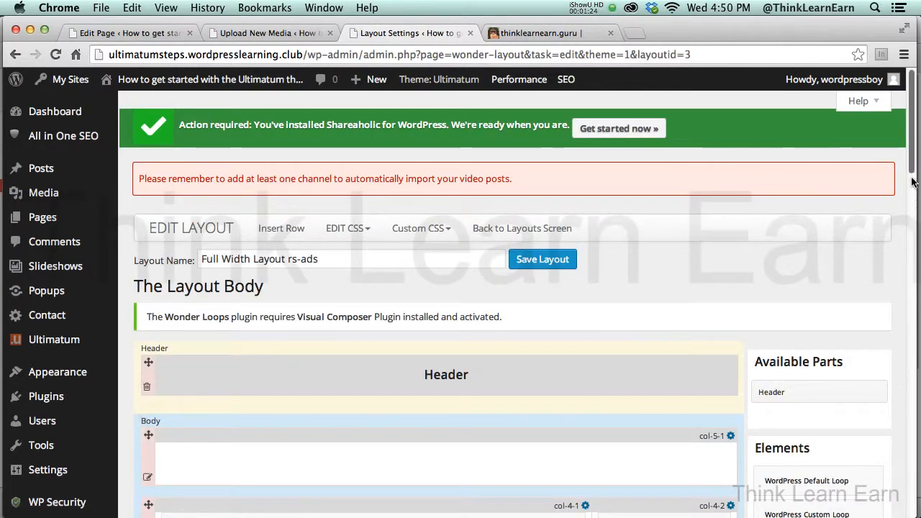
Paste the copied 160x560-ba-2.jpg address as the image URL of the Image (PB) element in column col-4-2
scroll(911, 181, down, 10)
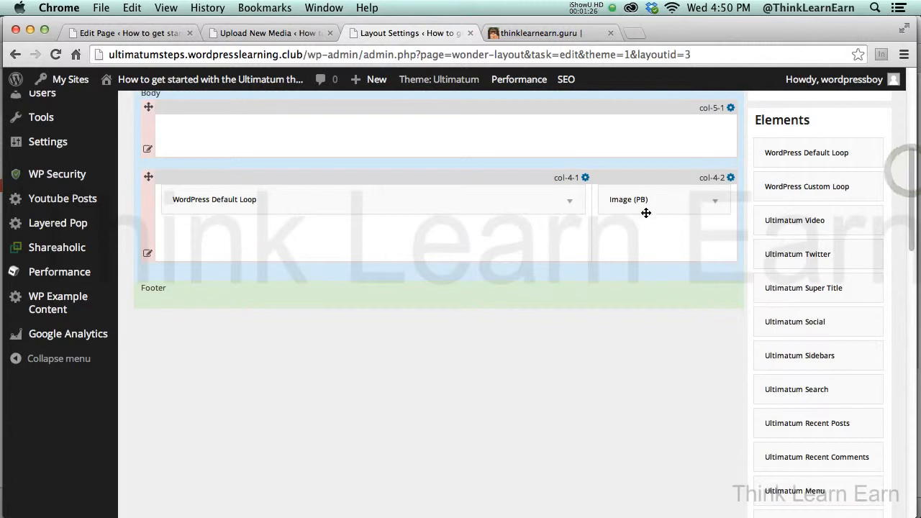
click(715, 203)
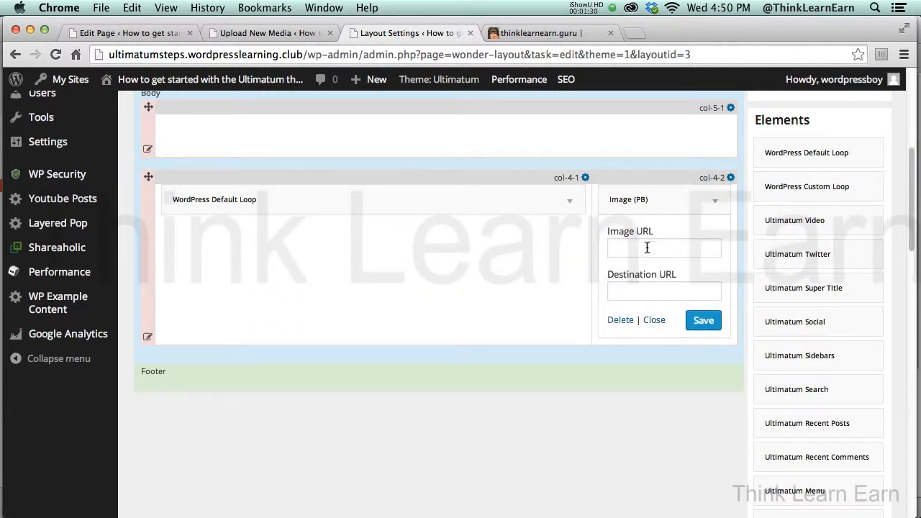
key(super+v)
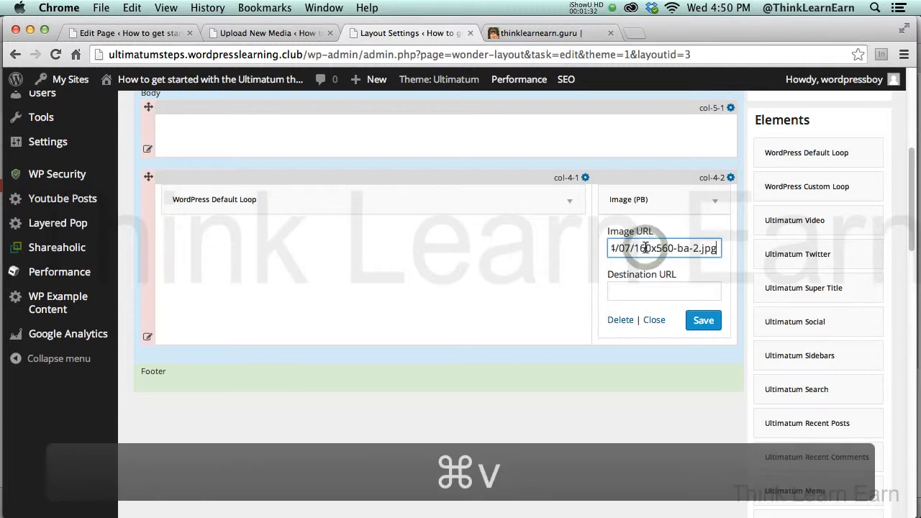
click(642, 291)
text(h)
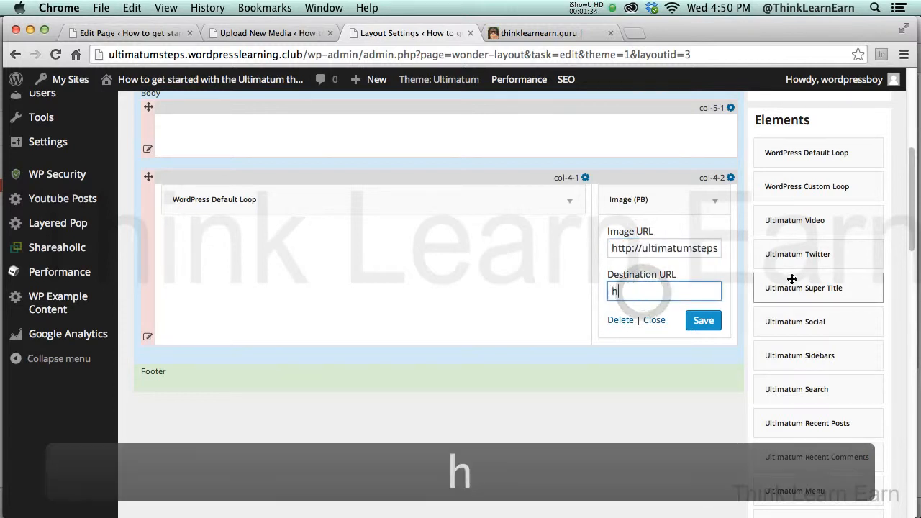
text(ttp)
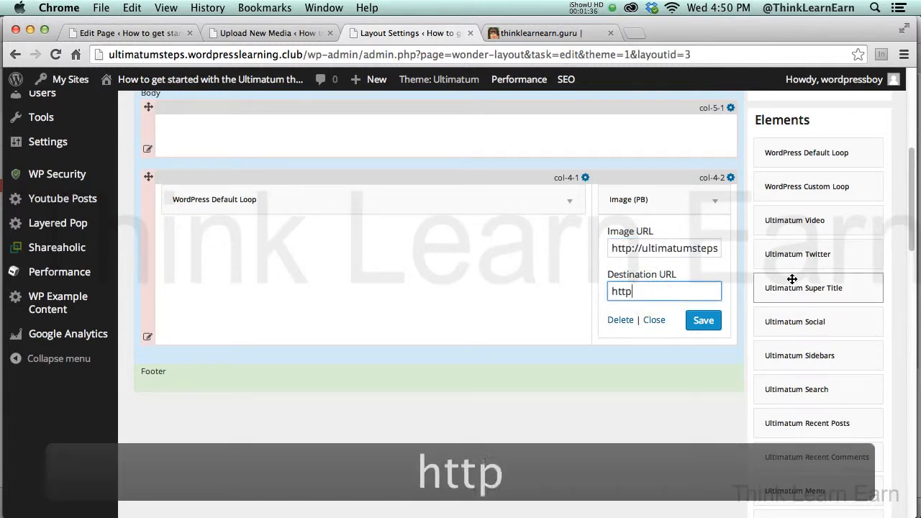
text(://)
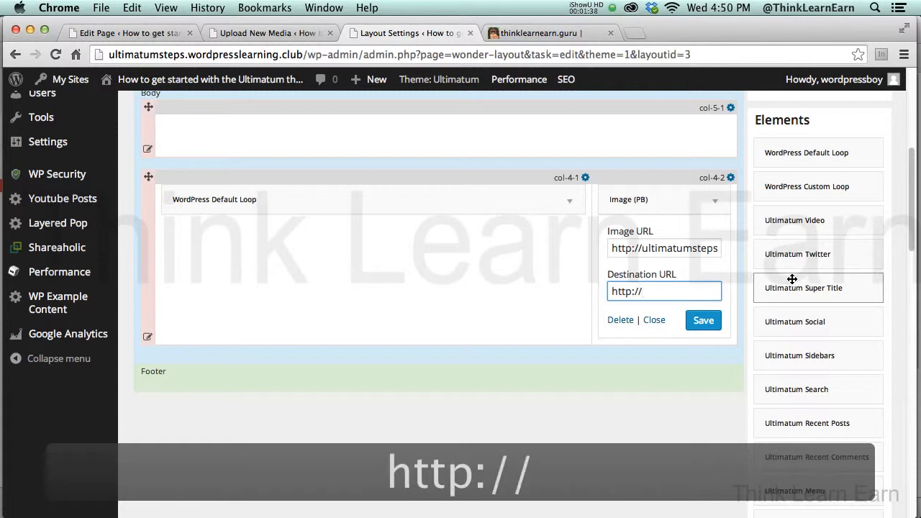
text(burner)
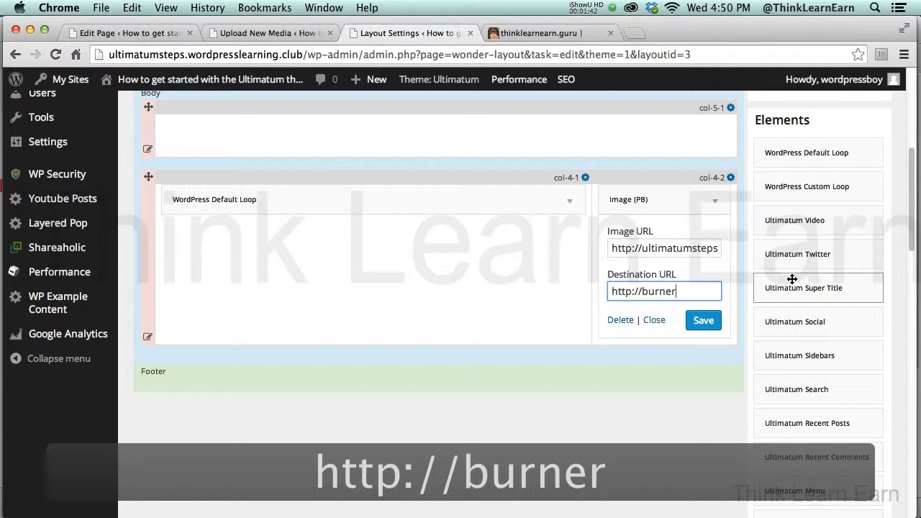
text(a;)
key(BackSpace)
text(l)
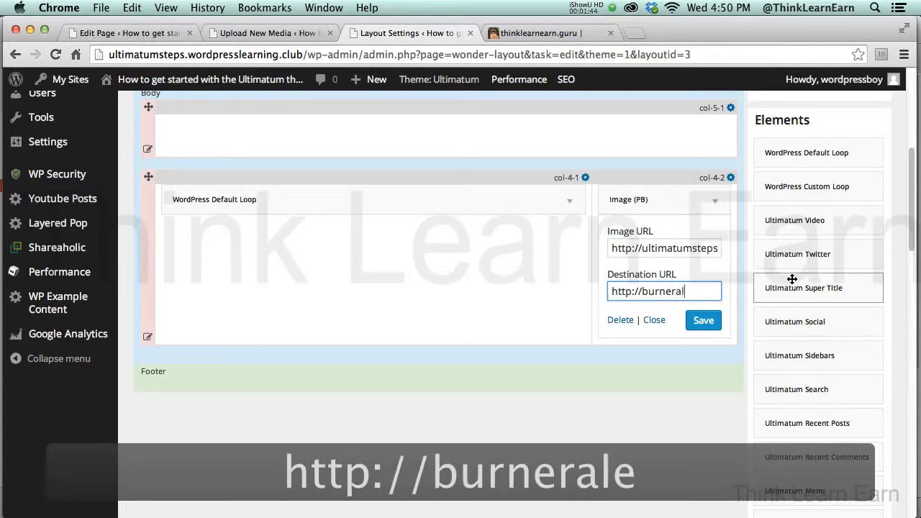
text(ert.com)
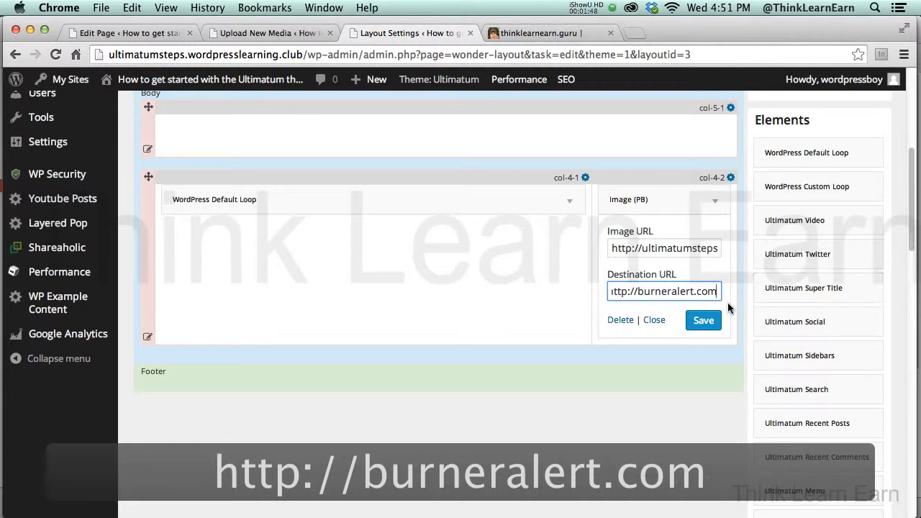
click(703, 320)
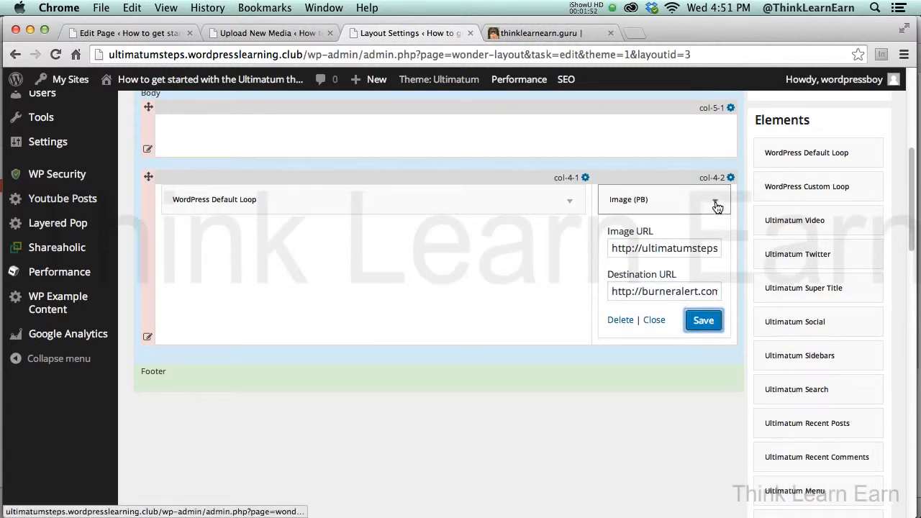
click(716, 205)
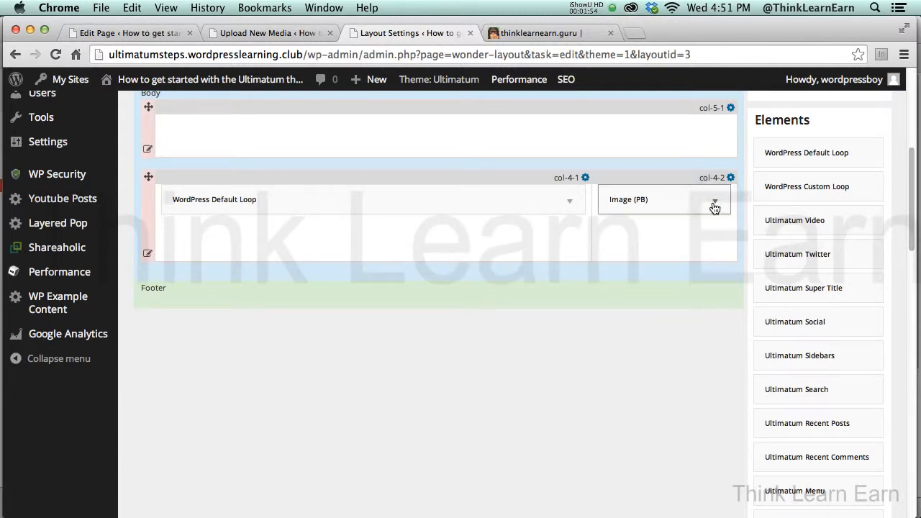
Reopen the Image (PB) element to check the file name at the end of its image URL, and close it
click(714, 205)
drag(662, 248, 785, 249)
click(695, 248)
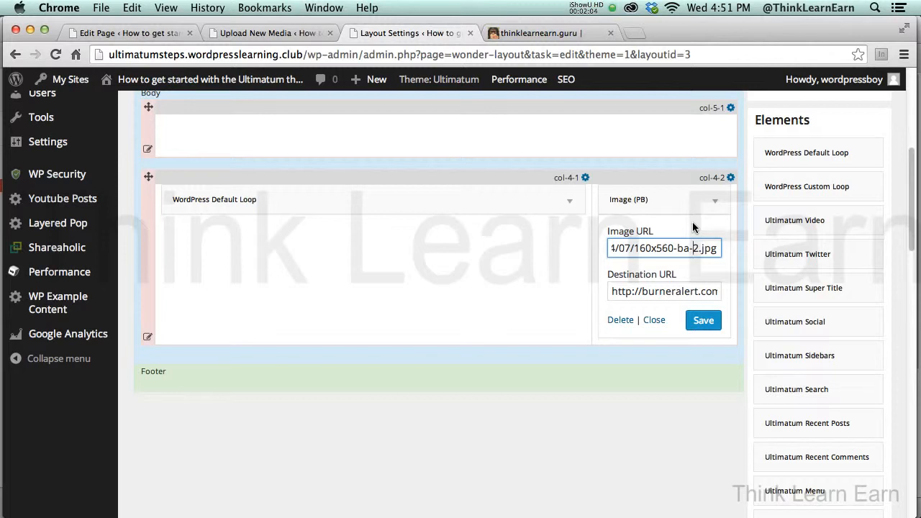
click(695, 227)
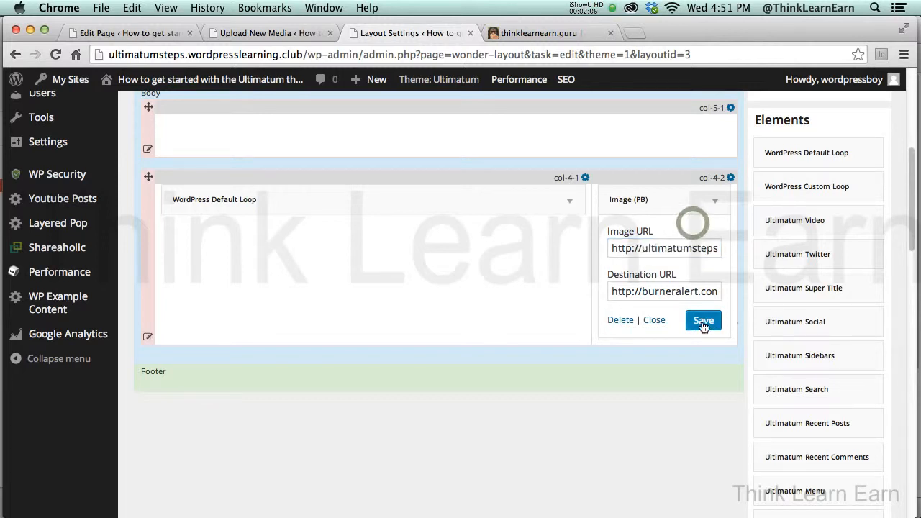
click(654, 321)
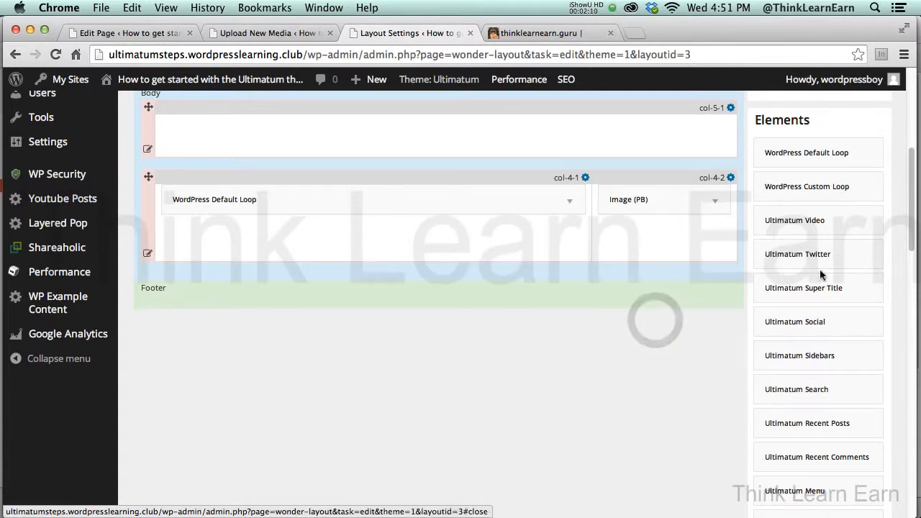
Add a second Image (PB) element below the first in column col-4-2 and set its image URL to the 160x560-ba-4.jpg file
drag(909, 246, 911, 434)
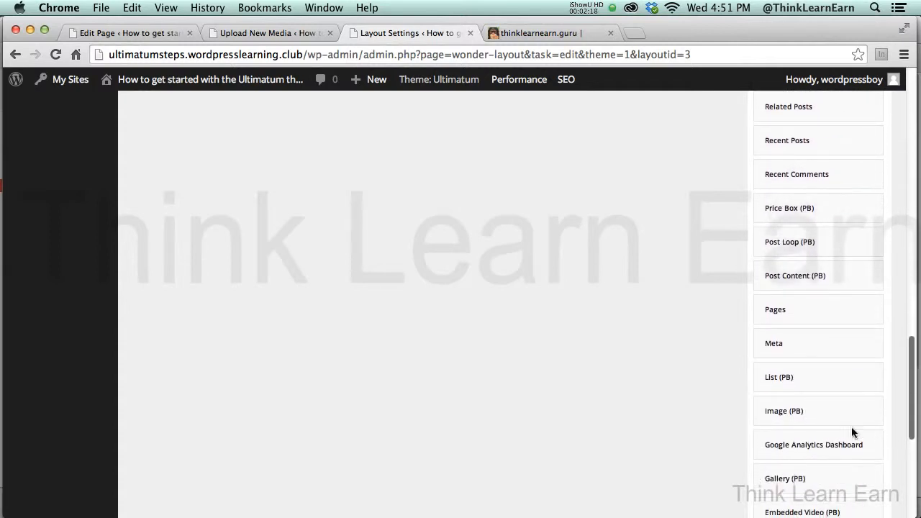
drag(817, 411, 653, 340)
key(super+v)
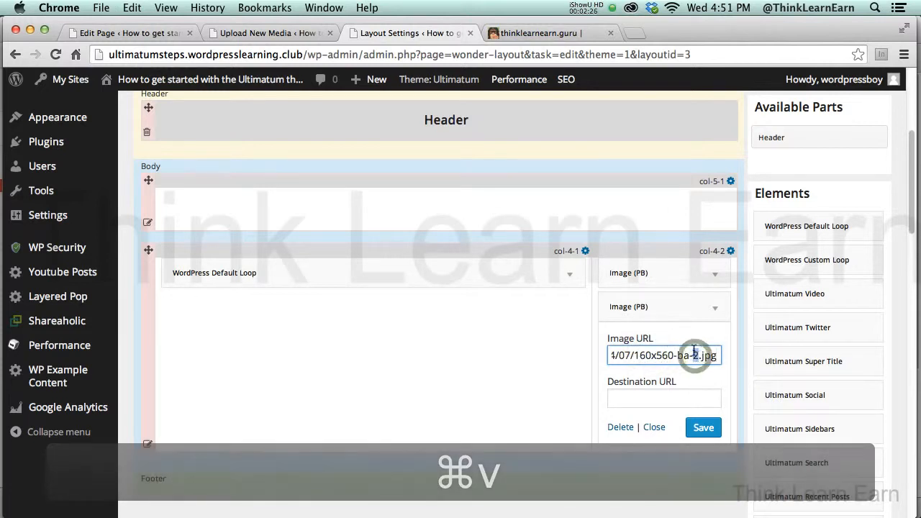
Copy the destination URL from the first Image (PB) element in column col-4-2 and collapse that element
click(668, 397)
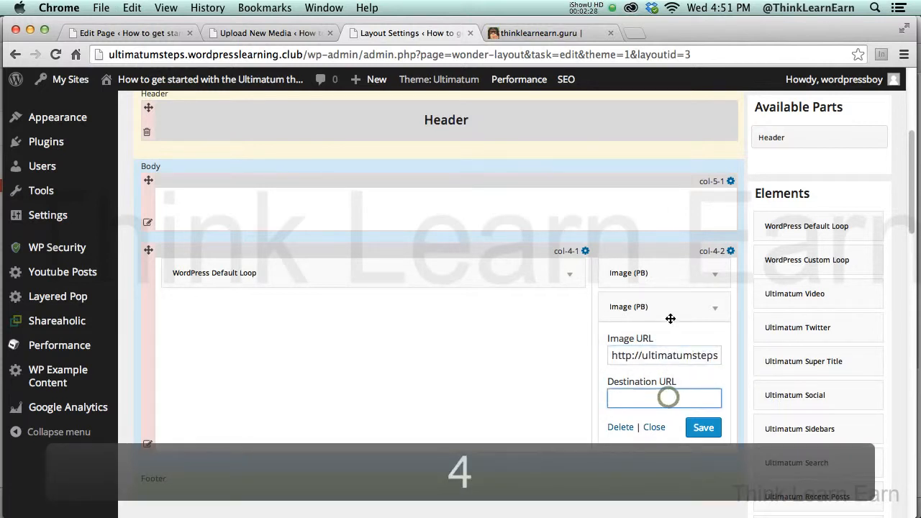
click(714, 308)
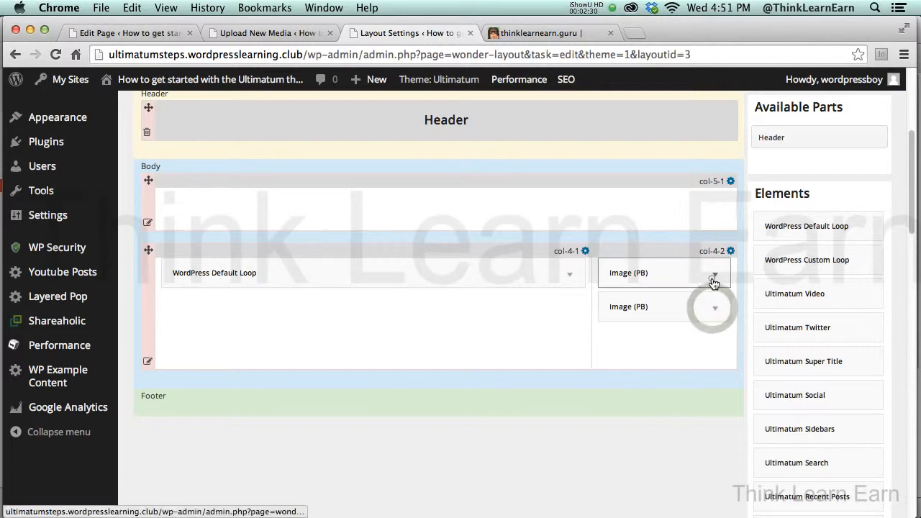
click(714, 274)
click(656, 364)
key(super+a)
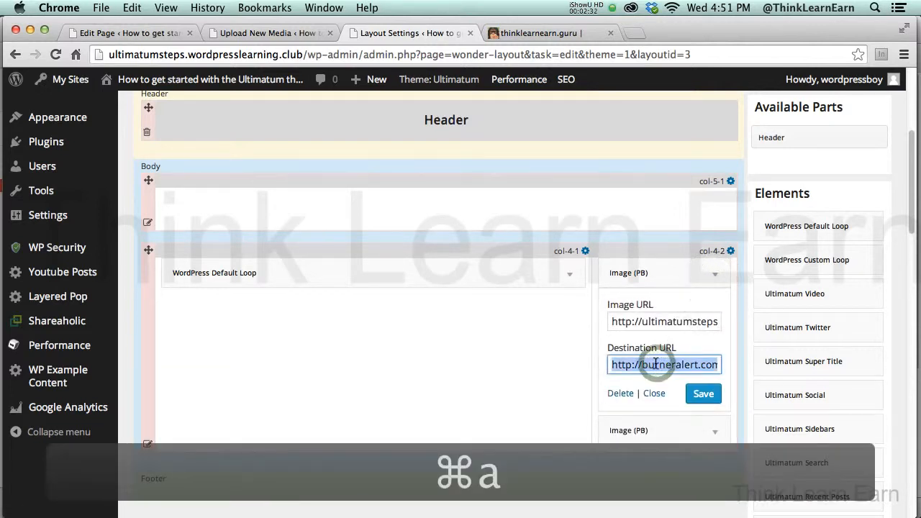
key(super+c)
click(712, 279)
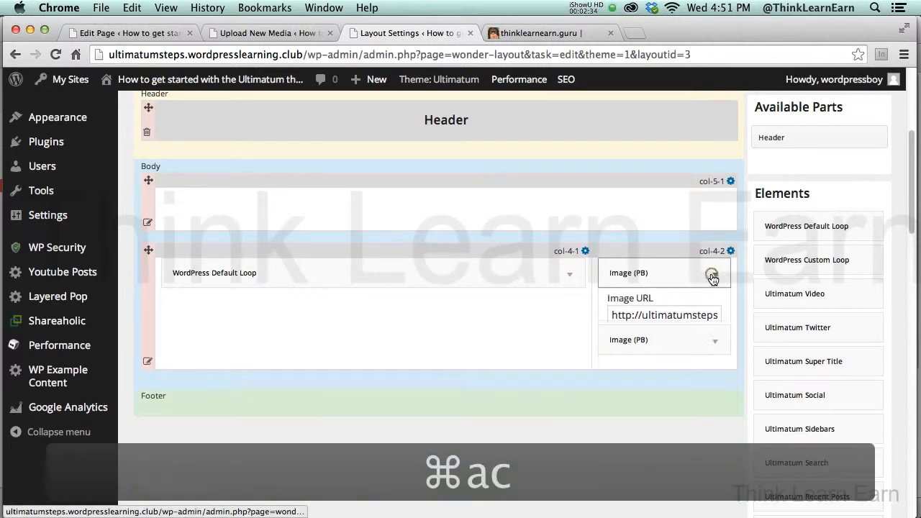
click(716, 310)
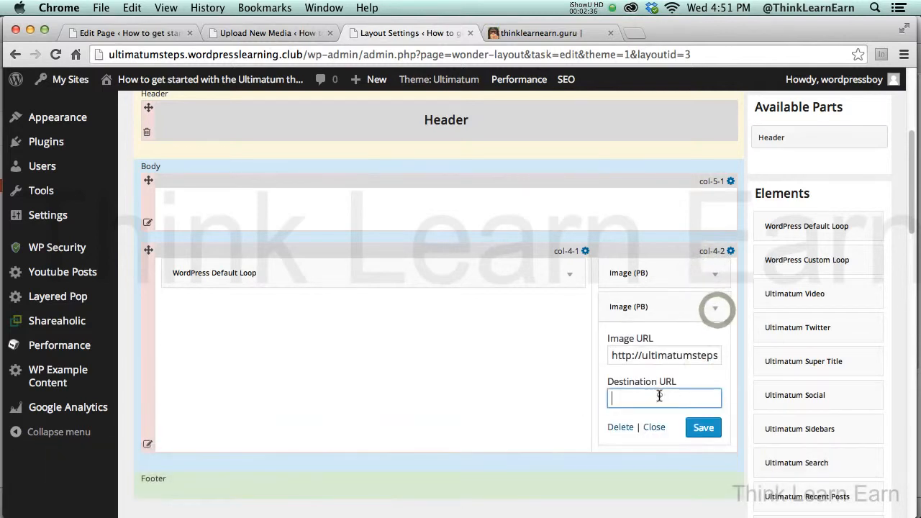
click(659, 395)
key(super+v)
click(704, 428)
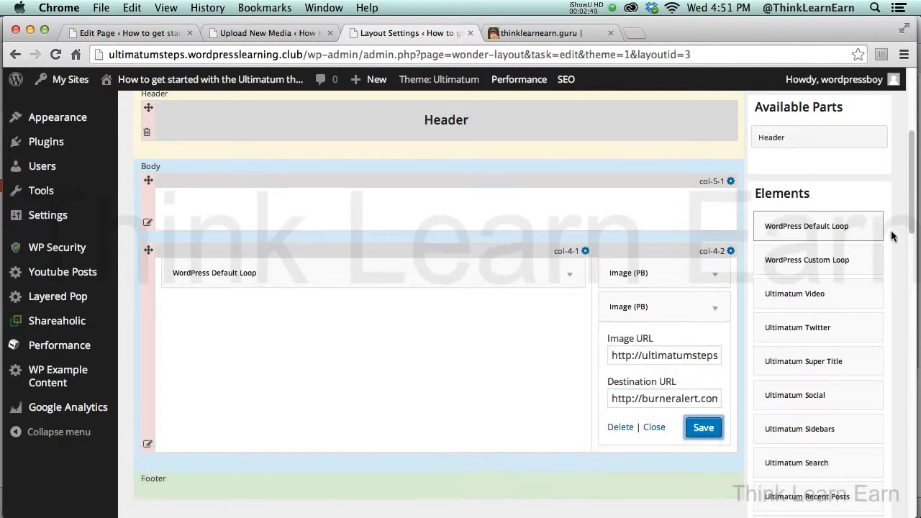
Save the Full Width Layout rs-ads layout and go to the list of all pages
scroll(910, 227, up, 5)
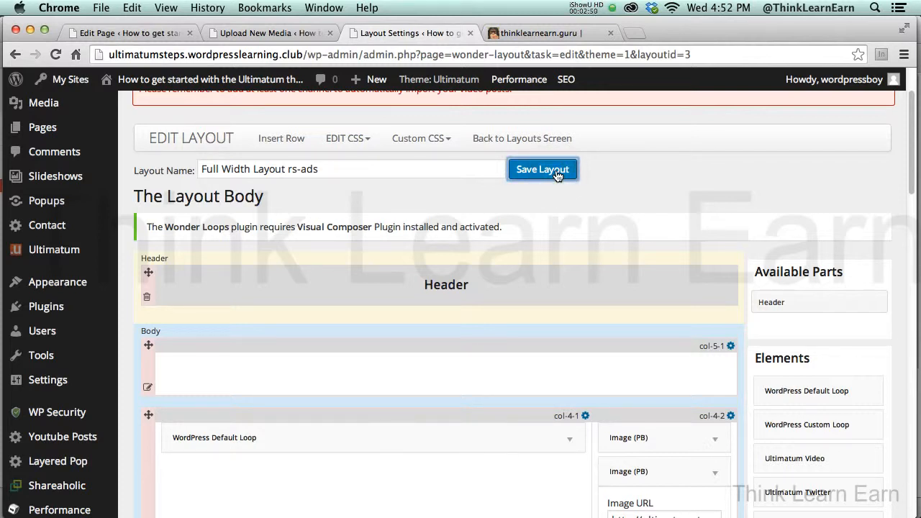
click(540, 140)
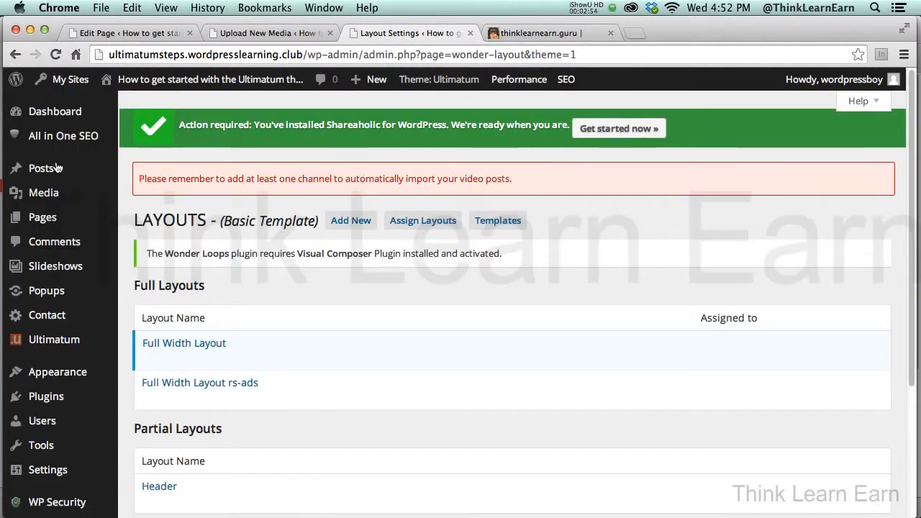
mouse_move(49, 169)
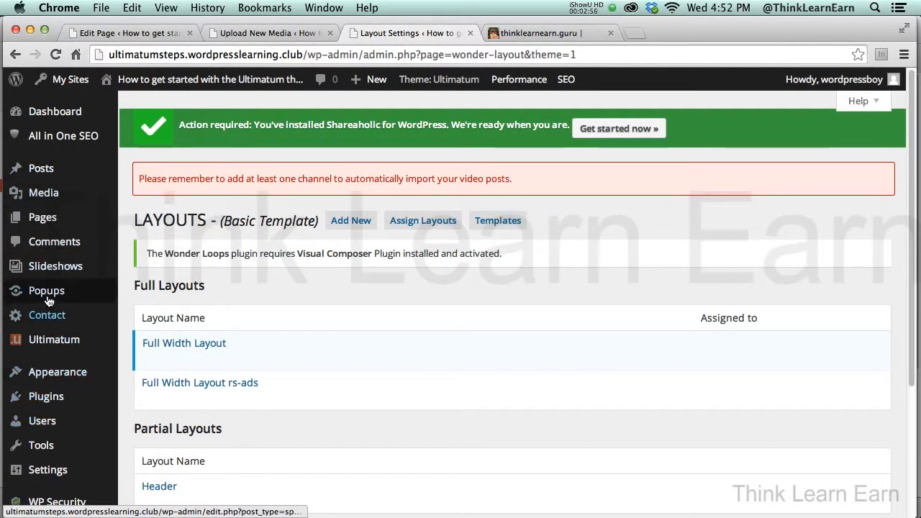
mouse_move(54, 292)
mouse_move(64, 219)
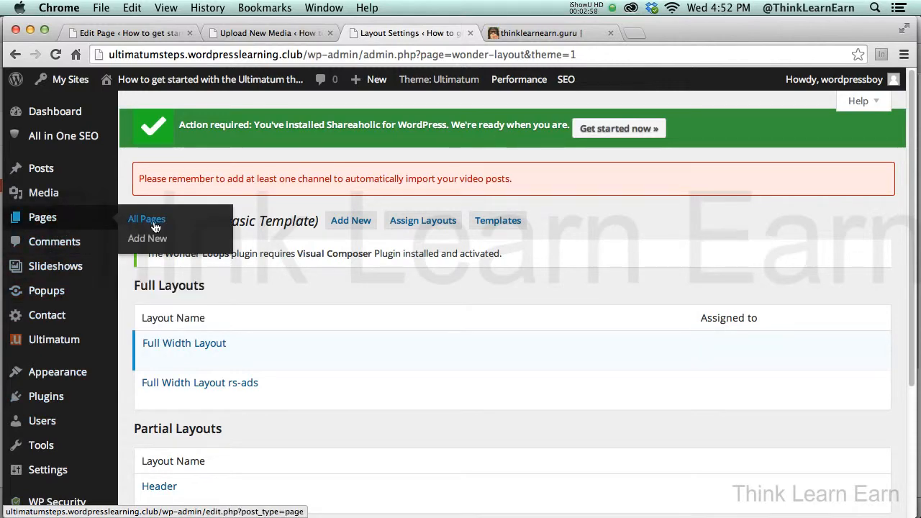
click(154, 225)
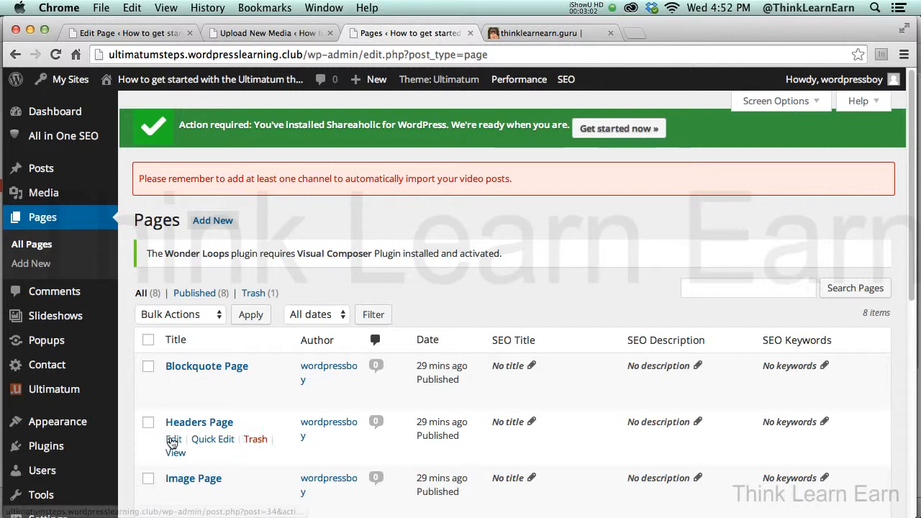
Assign the Full Width Layout rs-ads layout to Headers Page and update the page
click(173, 438)
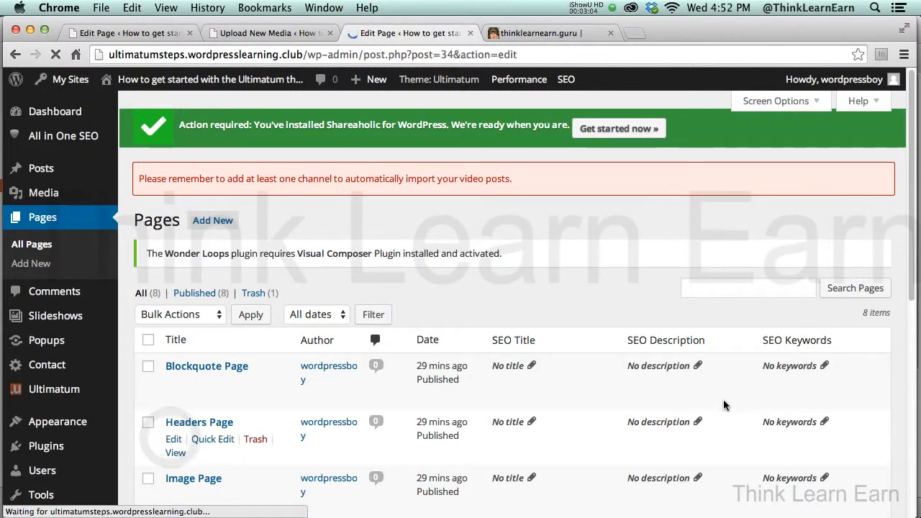
click(774, 407)
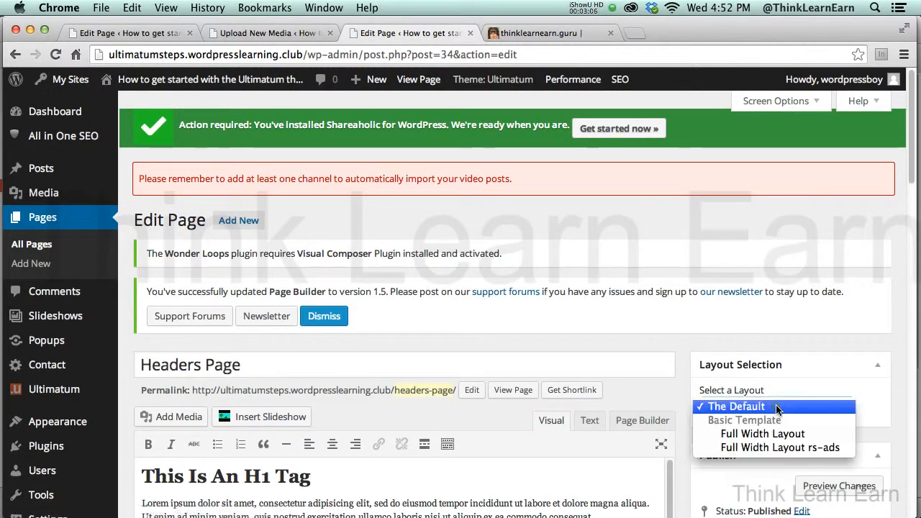
click(775, 449)
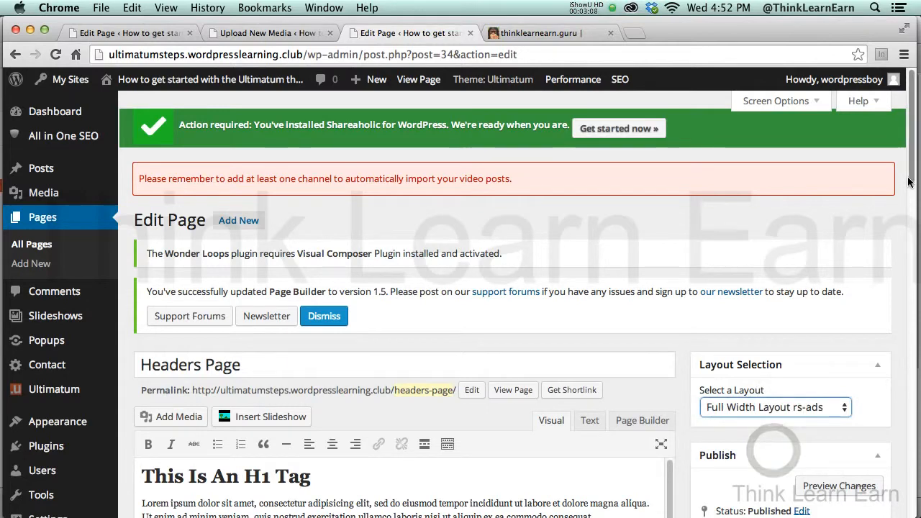
scroll(912, 225, down, 2)
scroll(912, 225, down, 5)
click(858, 320)
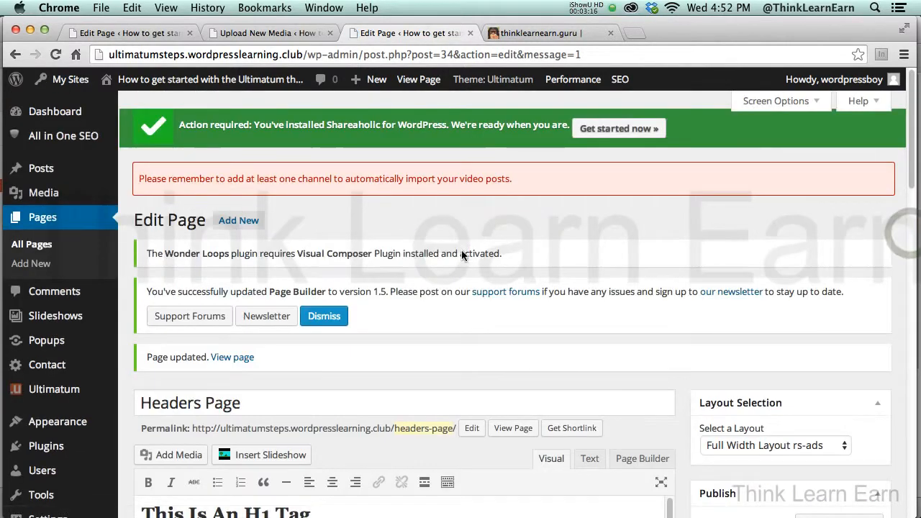
View the published Headers Page and examine how the ad images appear in the narrow column
click(513, 427)
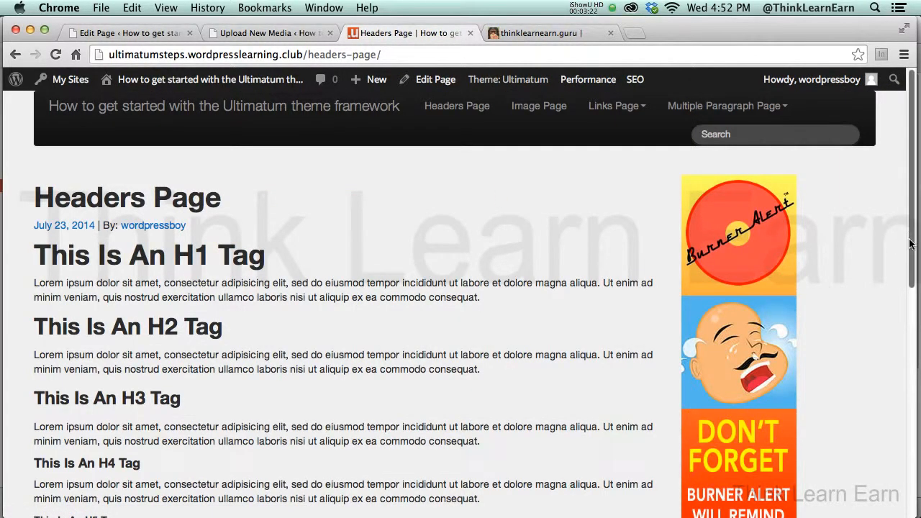
mouse_move(910, 241)
mouse_down()
mouse_move(910, 489)
mouse_move(917, 228)
mouse_up()
scroll(917, 223, down, 5)
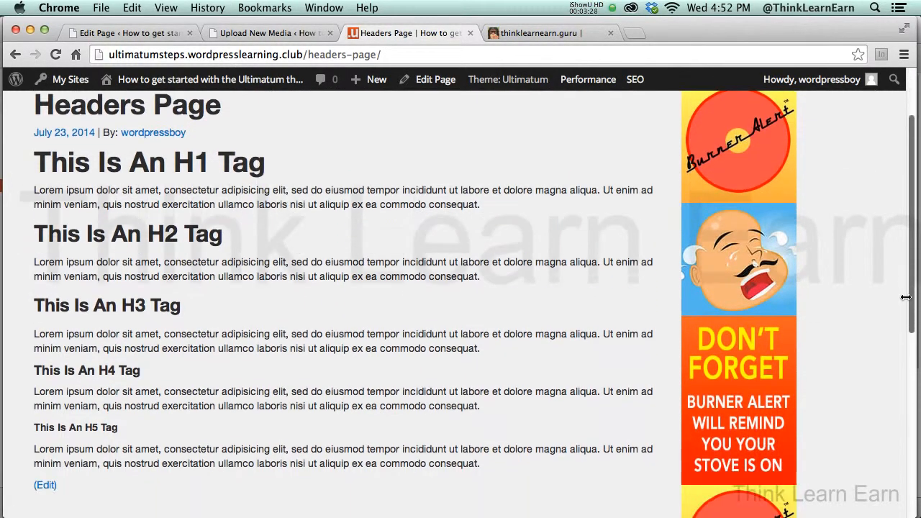
scroll(901, 325, up, 4)
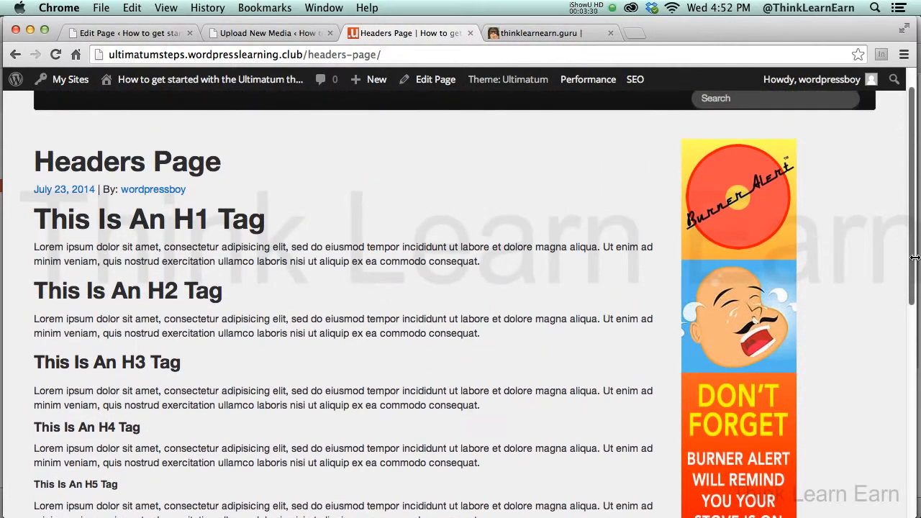
scroll(894, 346, down, 5)
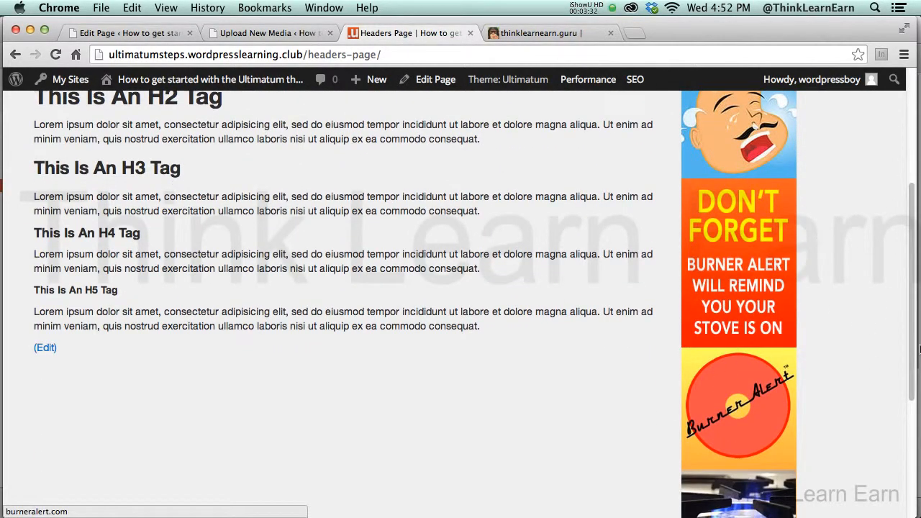
scroll(914, 352, up, 2)
scroll(908, 350, up, 3)
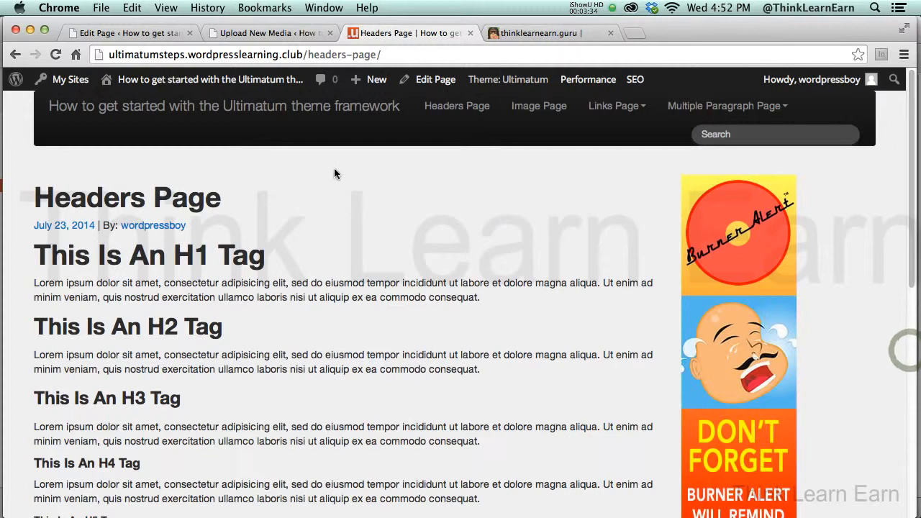
Go back to the Basic Template layouts list and reopen Full Width Layout rs-ads for editing
click(14, 57)
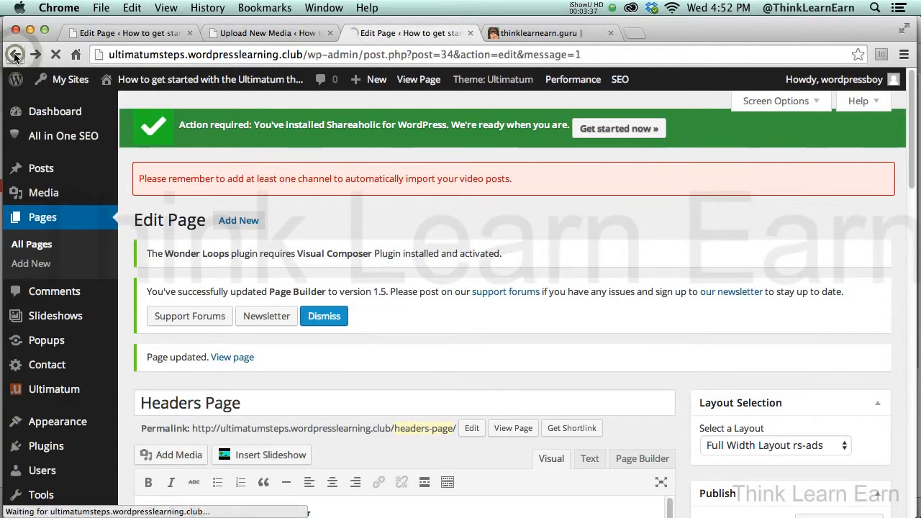
click(14, 56)
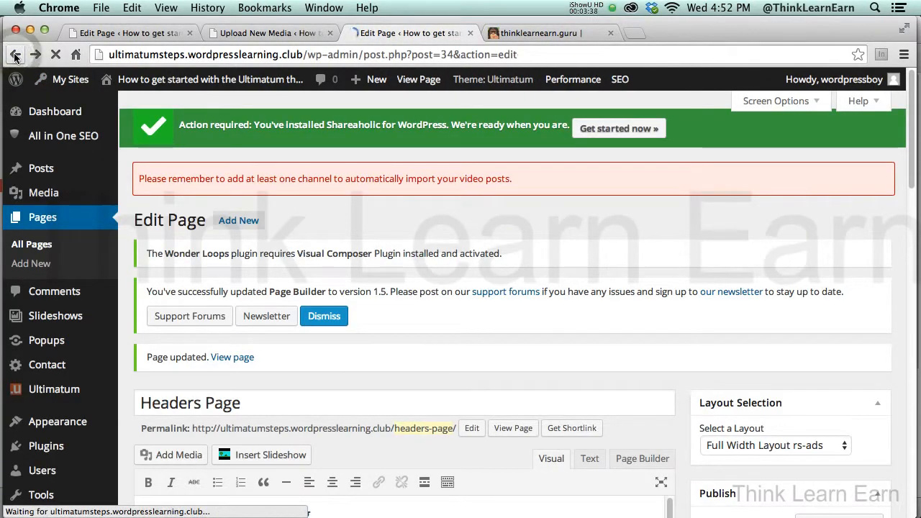
click(15, 56)
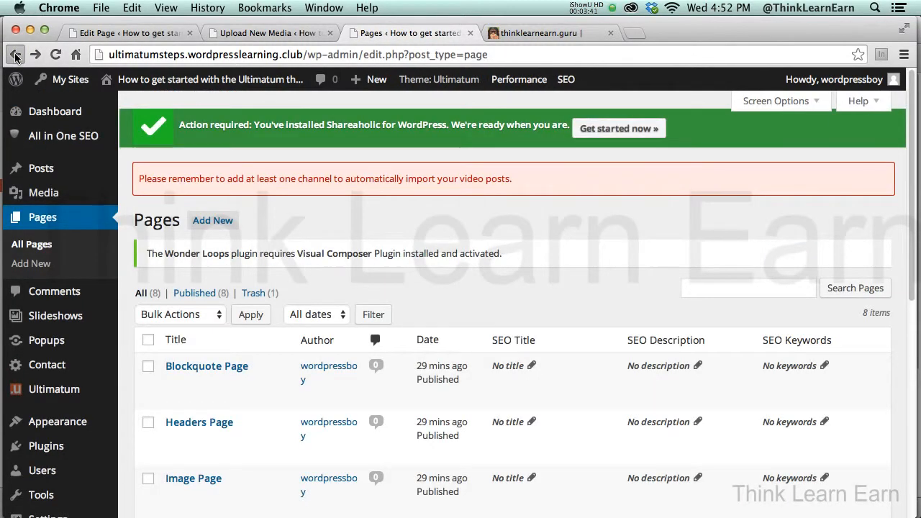
click(14, 56)
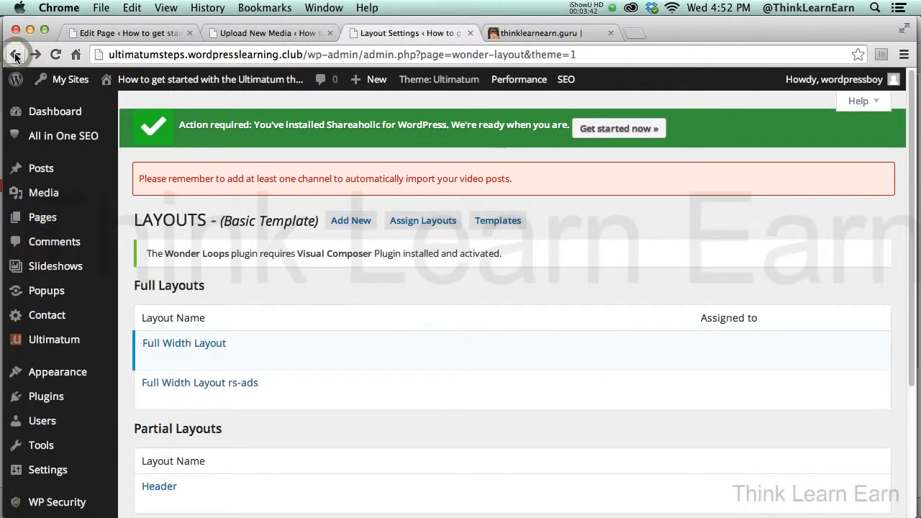
click(14, 57)
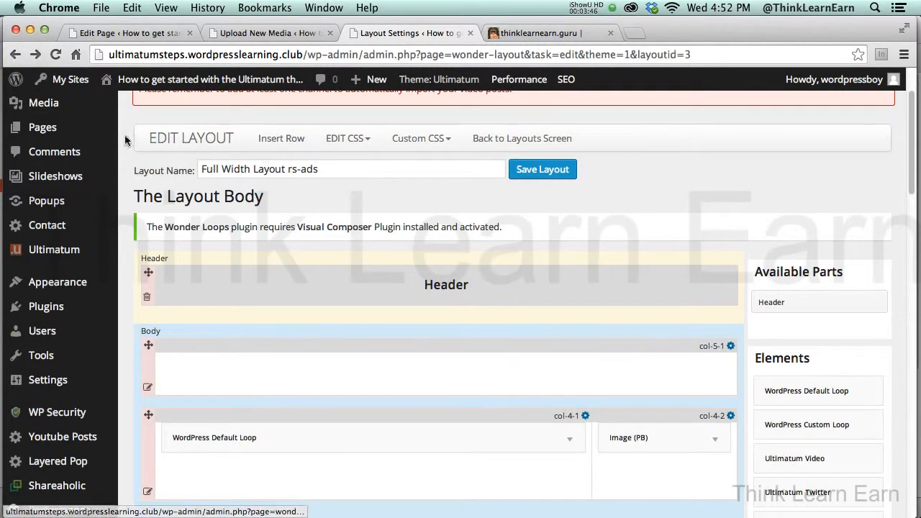
click(516, 139)
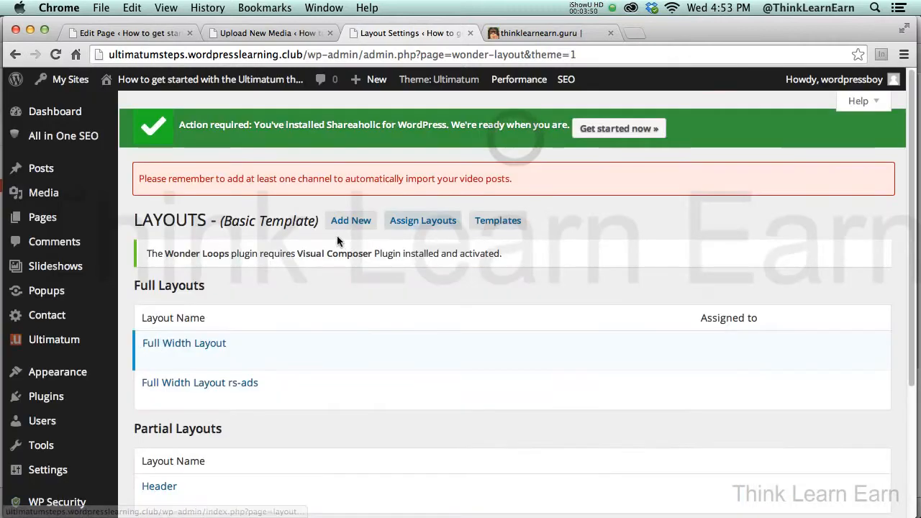
click(162, 399)
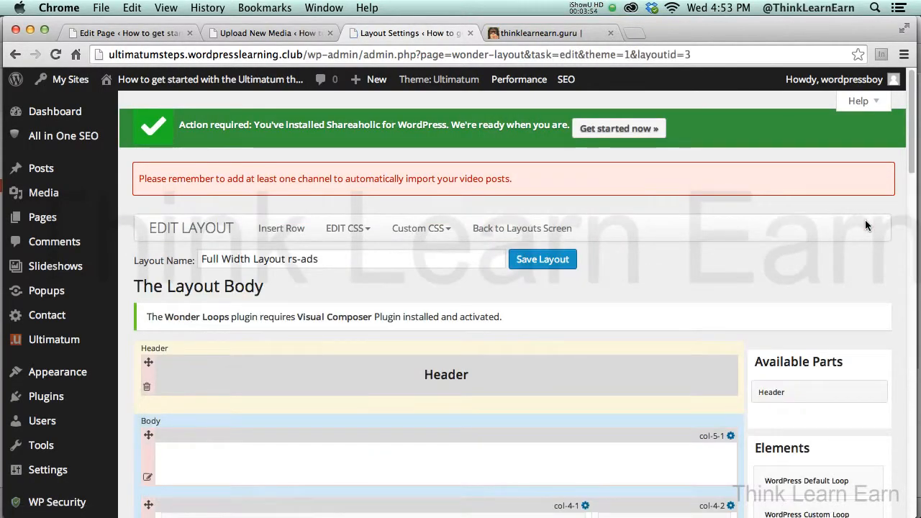
Set the bottom margin between widgets in column col-4-2 to 20 px, saving the column settings and the layout
scroll(846, 229, down, 8)
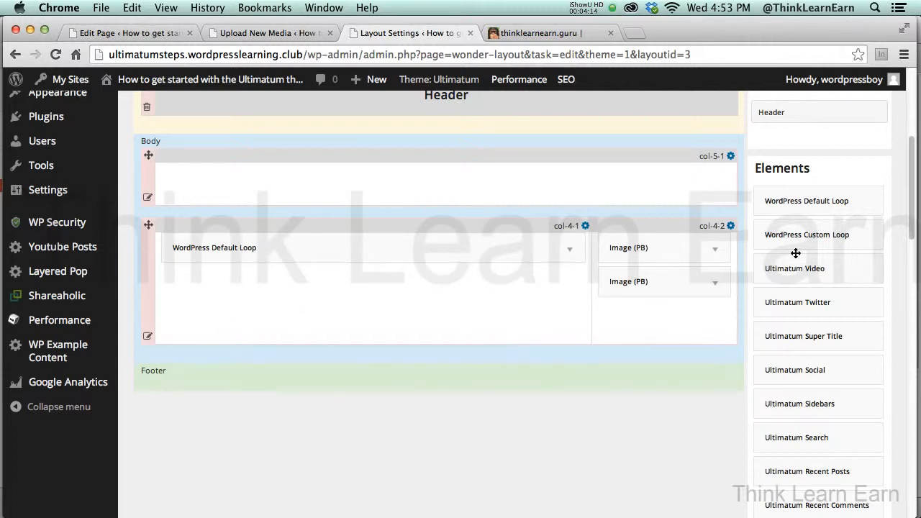
click(731, 227)
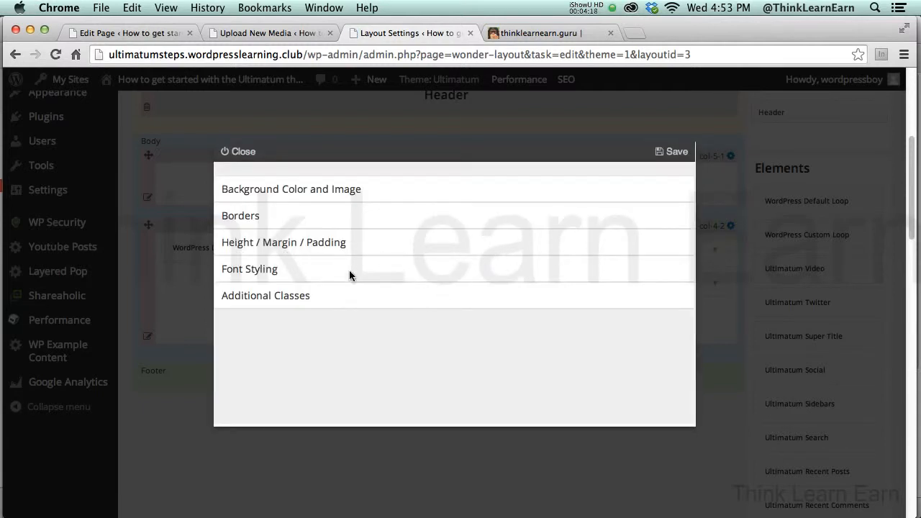
click(303, 244)
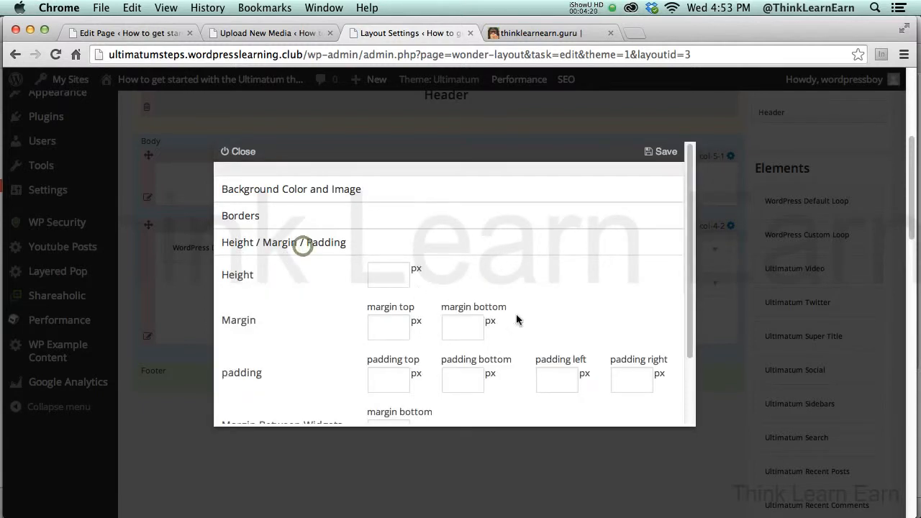
scroll(689, 321, down, 3)
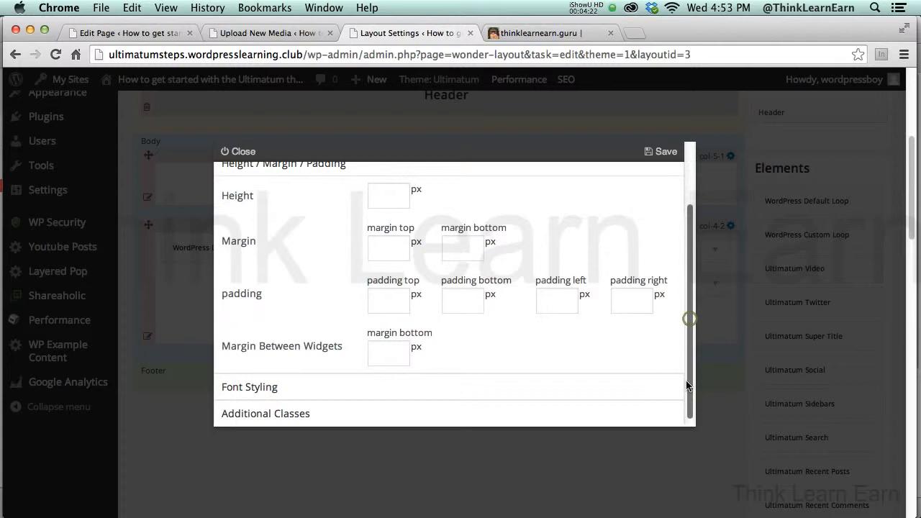
click(393, 348)
text(20)
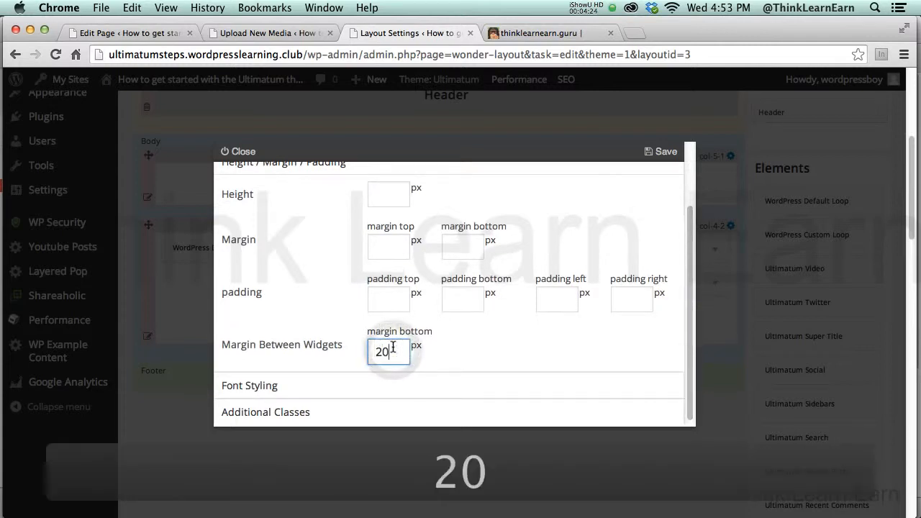
click(663, 151)
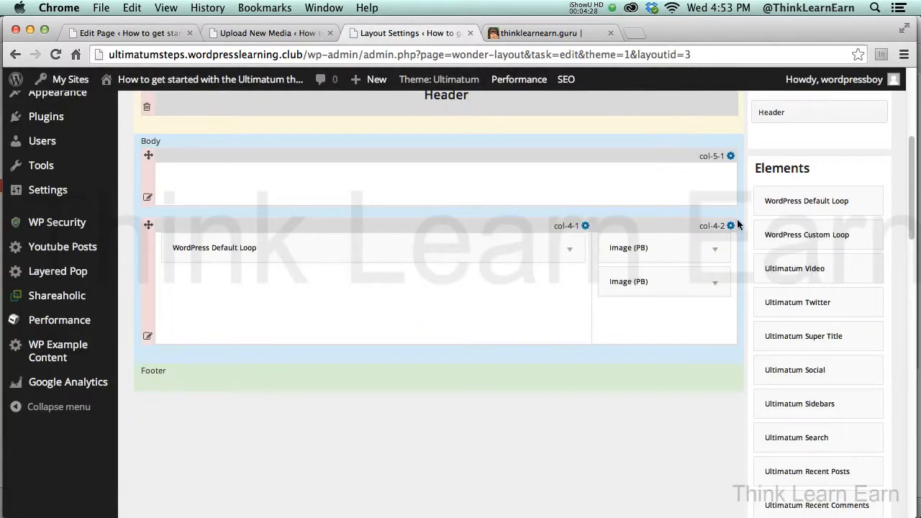
drag(911, 193, 914, 148)
click(561, 146)
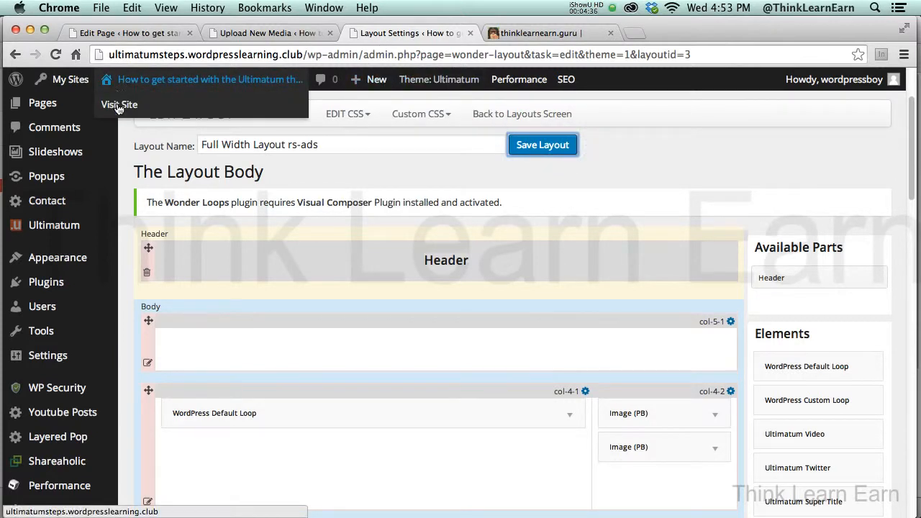
Visit the site's Headers Page and check the spacing between the two ad images
click(120, 107)
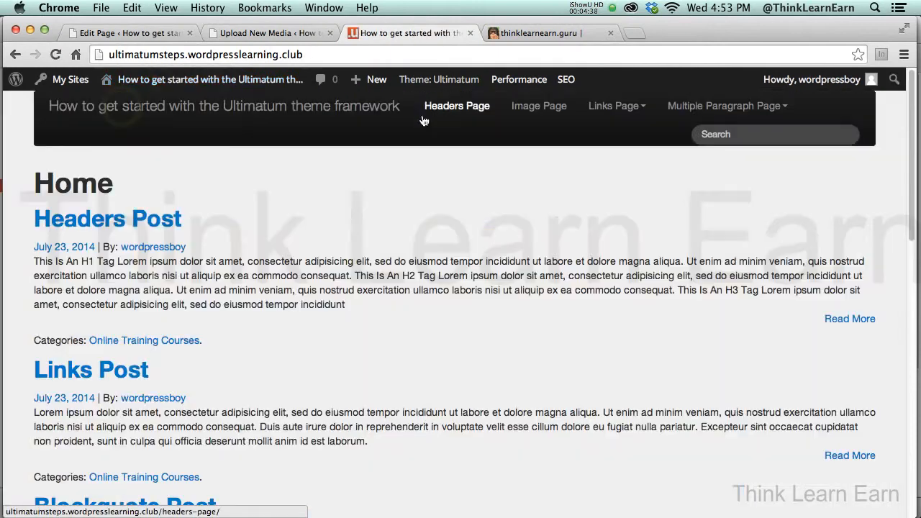
click(456, 108)
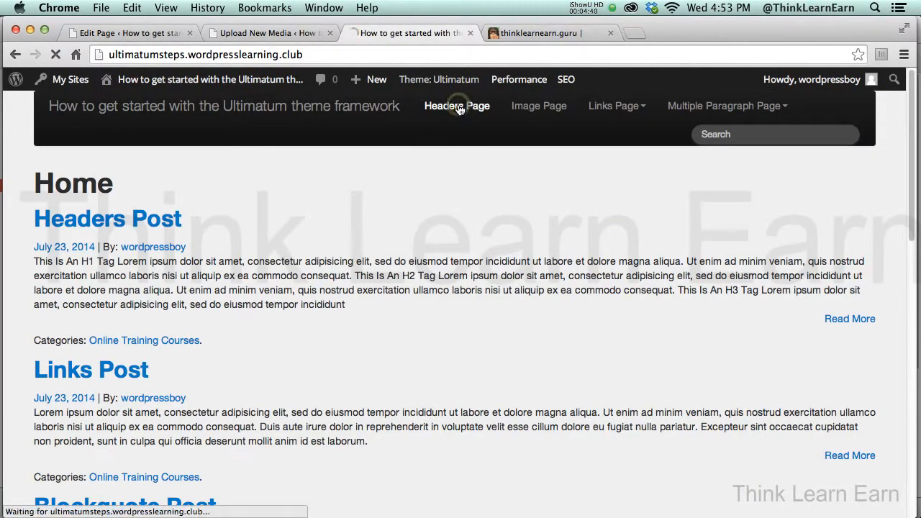
scroll(792, 287, down, 5)
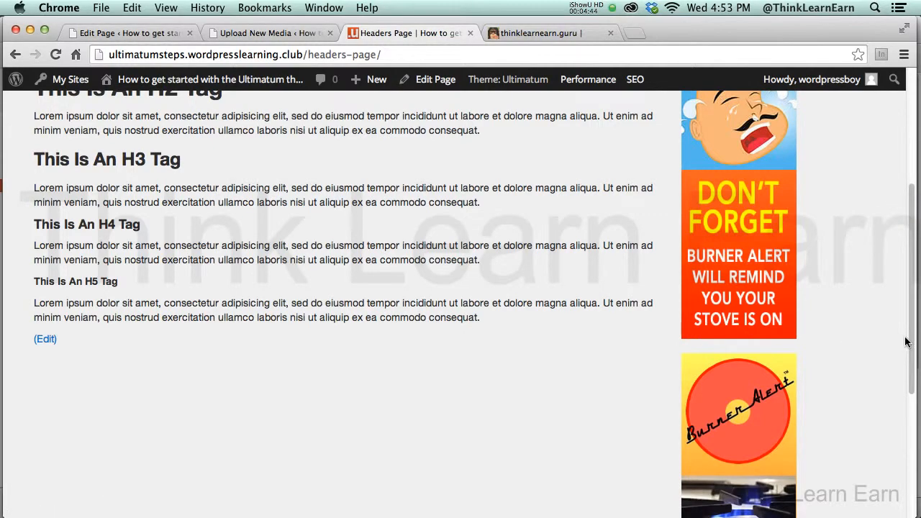
drag(909, 337, 910, 170)
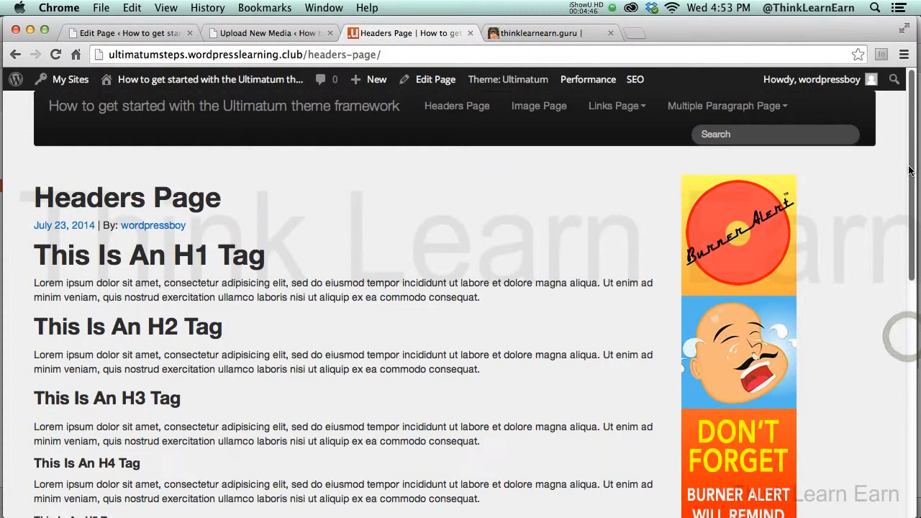